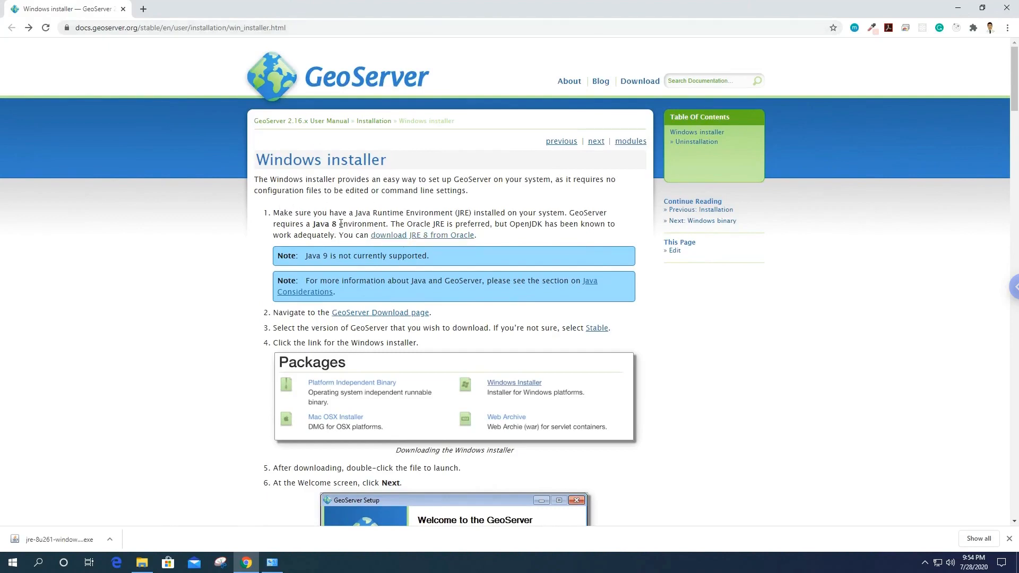
# - Open Oracle's Java SE Downloads page from the JRE 8 link in the GeoServer guide and locate the Java SE 8u261 section
pyautogui.keyDown('ctrl'); pyautogui.click(407, 237); pyautogui.keyUp('ctrl')
pyautogui.click(219, 2)
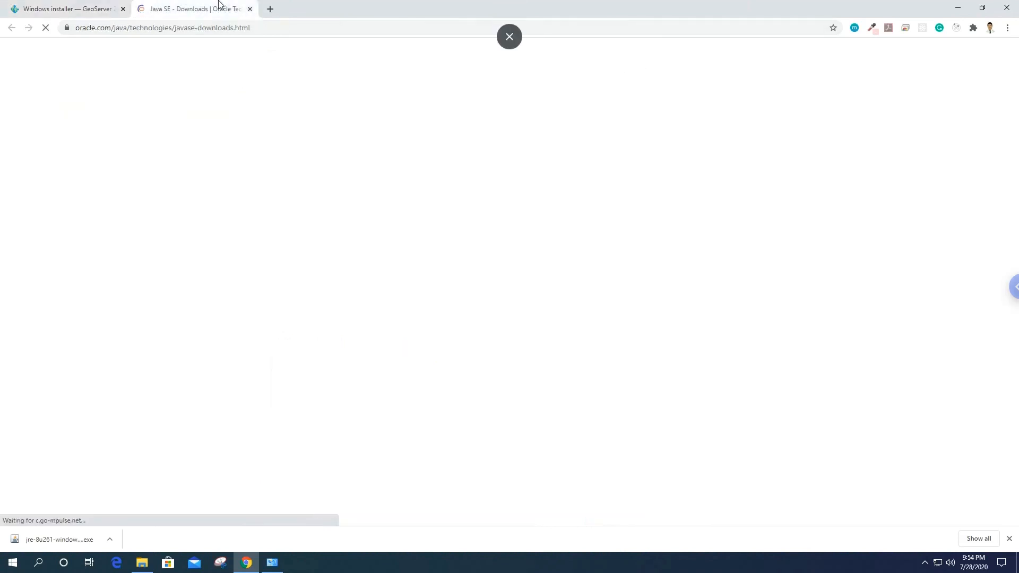
pyautogui.scroll(-1, 328, 330)
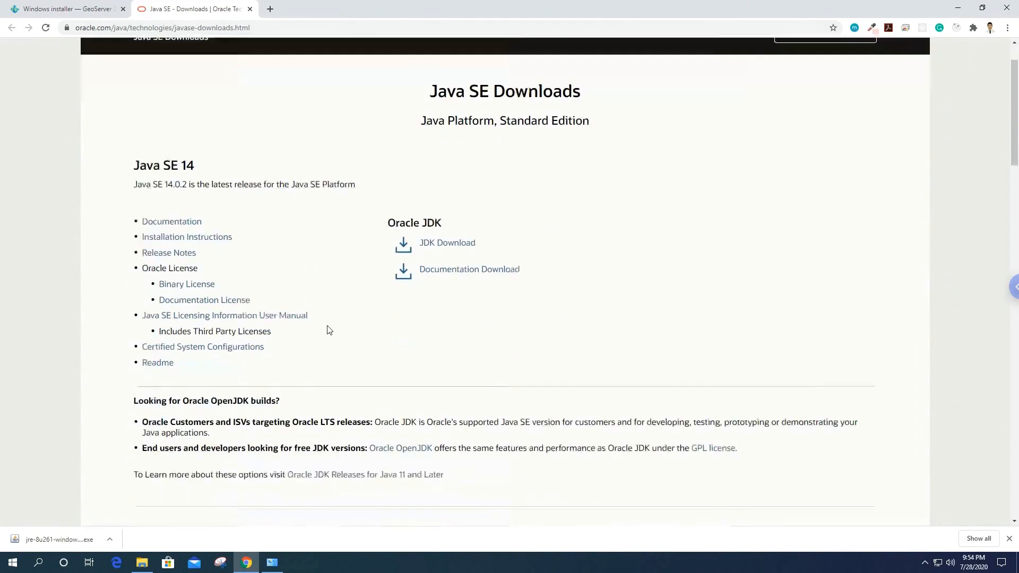
pyautogui.scroll(-10, 327, 330)
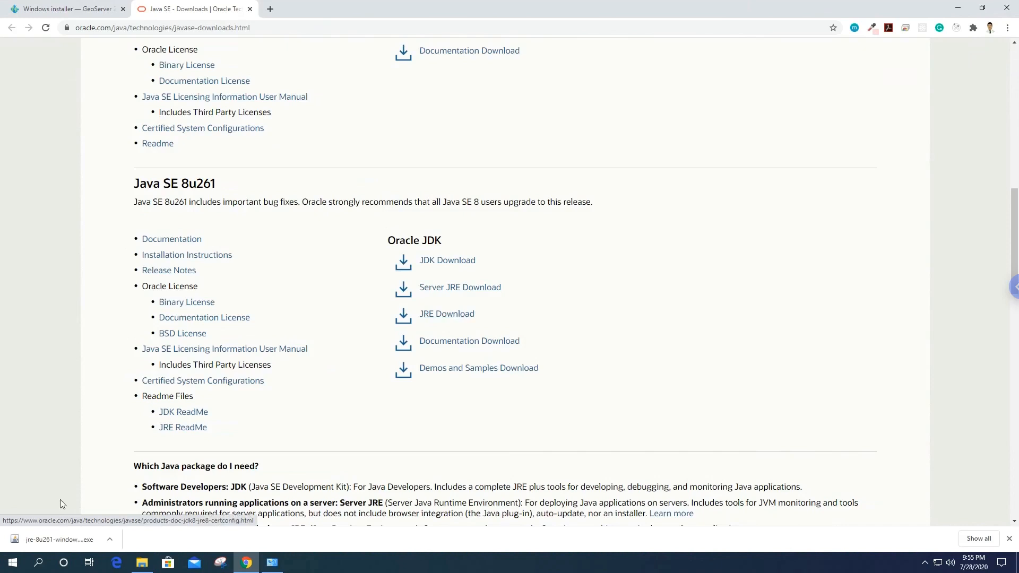
# - Run the downloaded jre-8u261 installer, allow it to make changes, install Java and close the setup
pyautogui.click(57, 539)
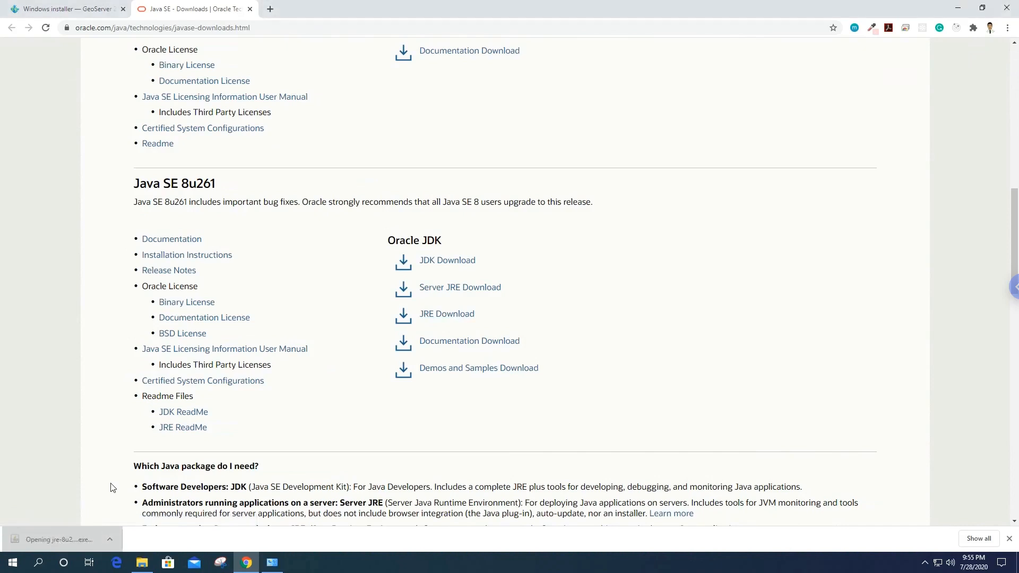
pyautogui.click(456, 352)
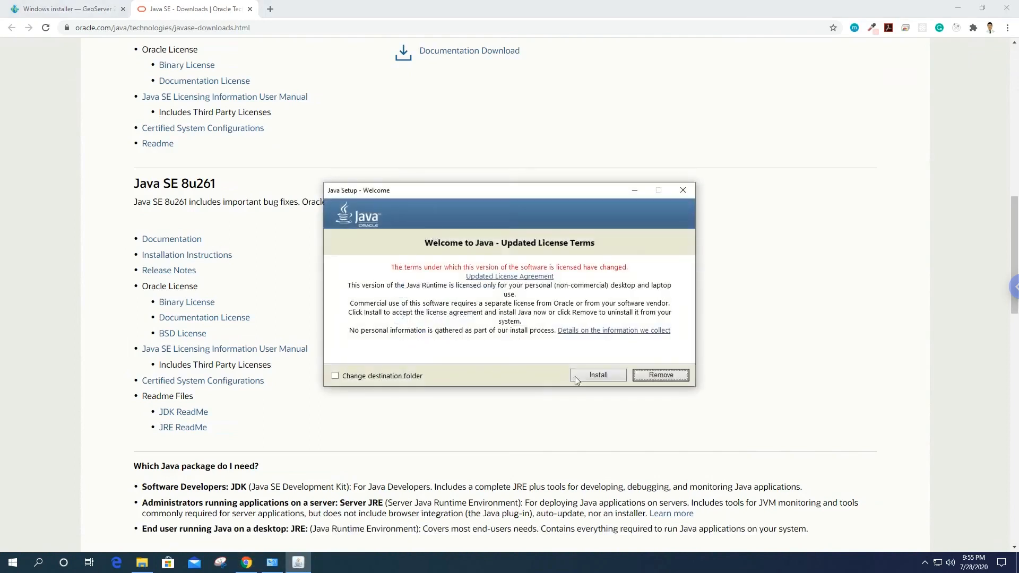
pyautogui.click(597, 375)
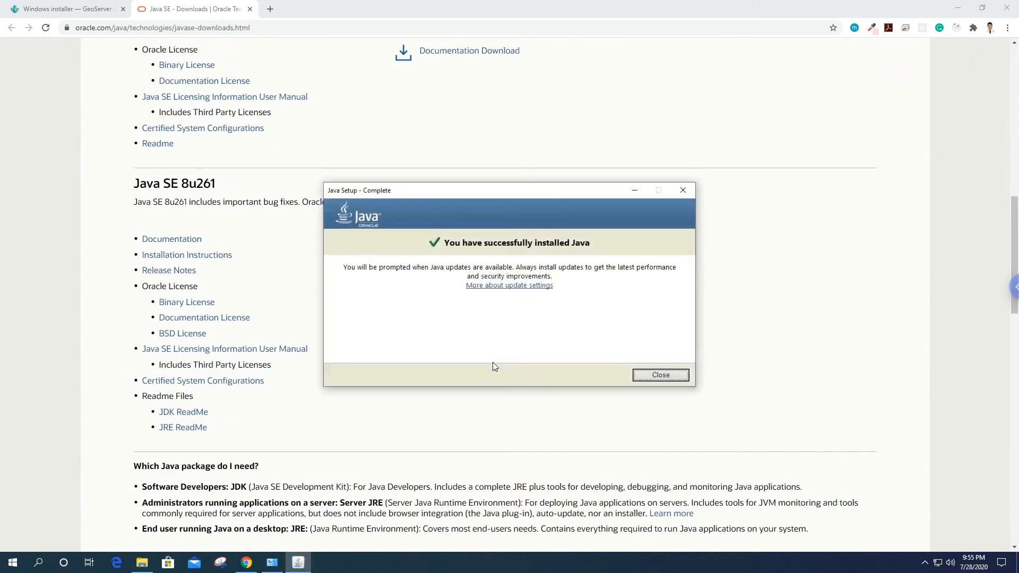
pyautogui.click(662, 375)
# - From the GeoServer guide's download page, choose the archived release 2.15.1 and download its Windows Installer
pyautogui.click(68, 9)
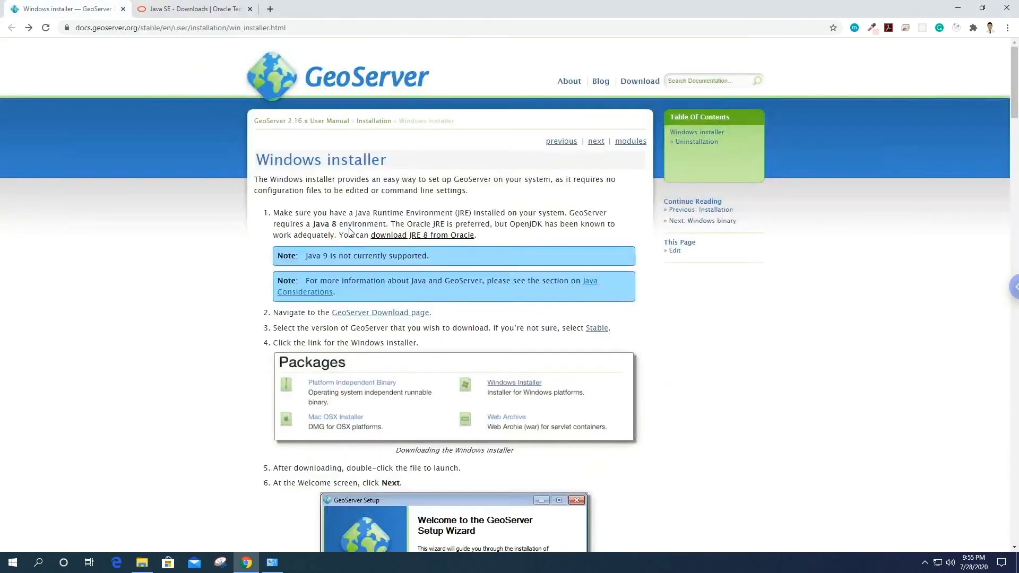
pyautogui.click(392, 318)
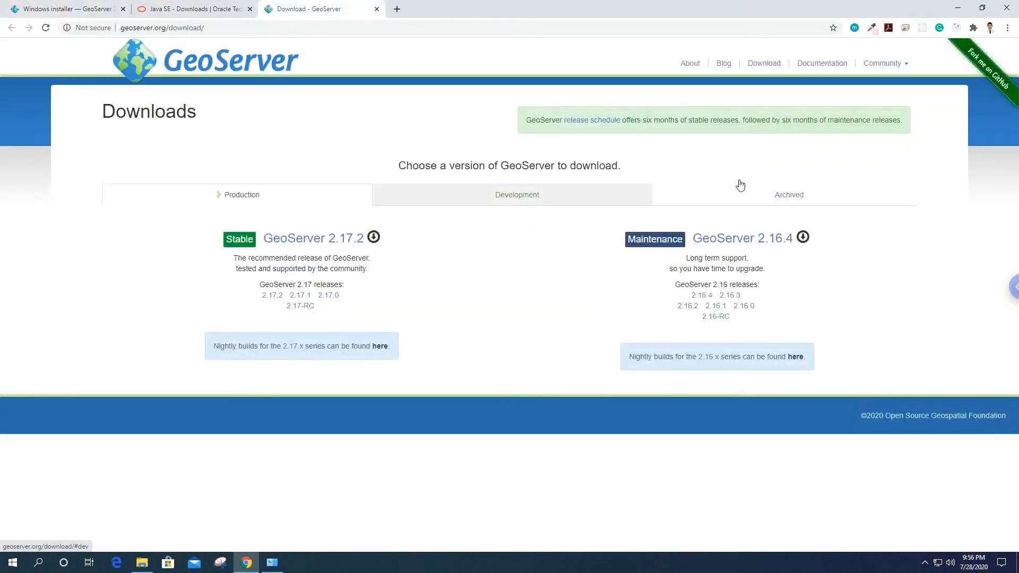
pyautogui.click(775, 198)
pyautogui.scroll(-1, 421, 348)
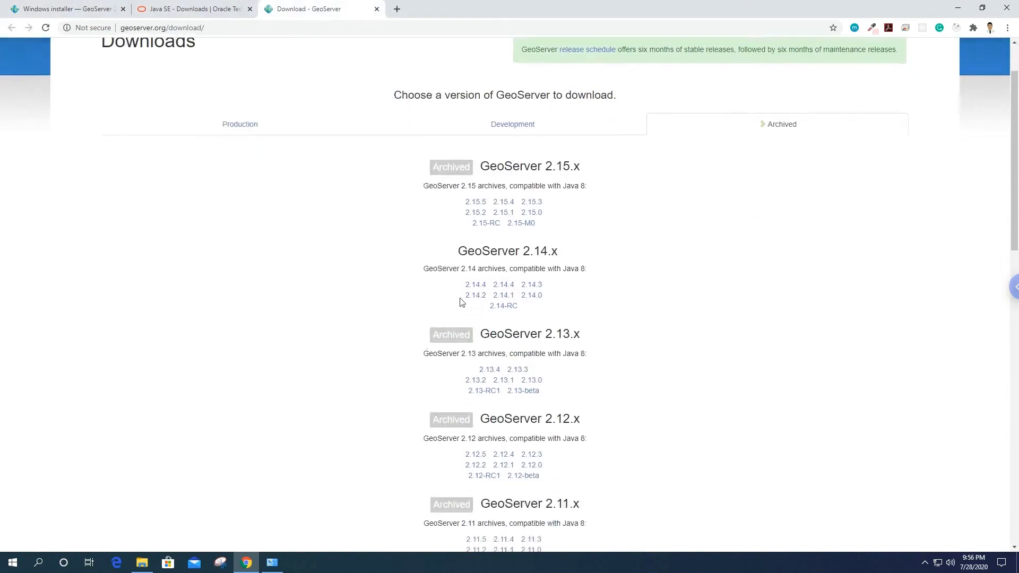
pyautogui.click(505, 217)
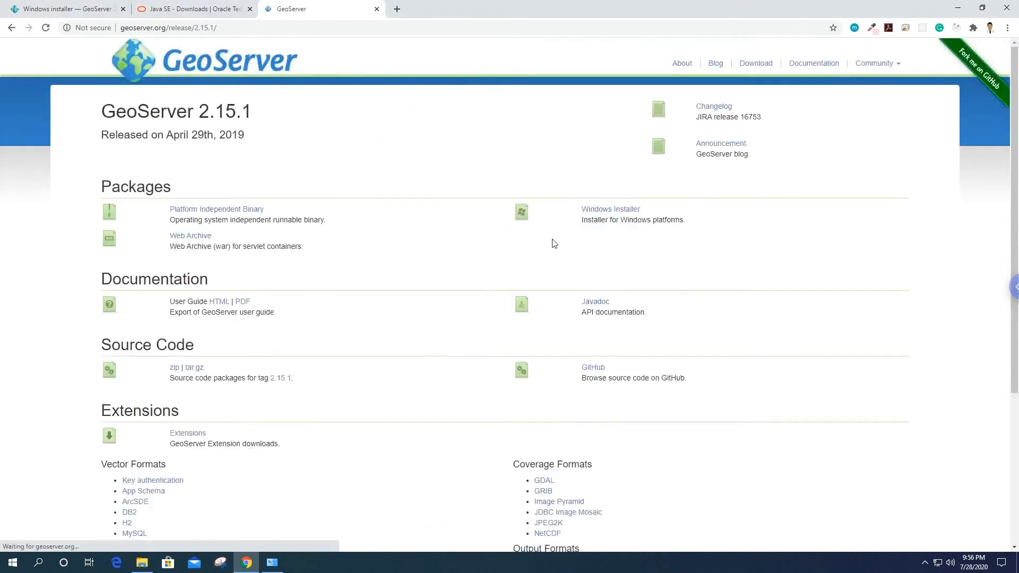
pyautogui.click(618, 212)
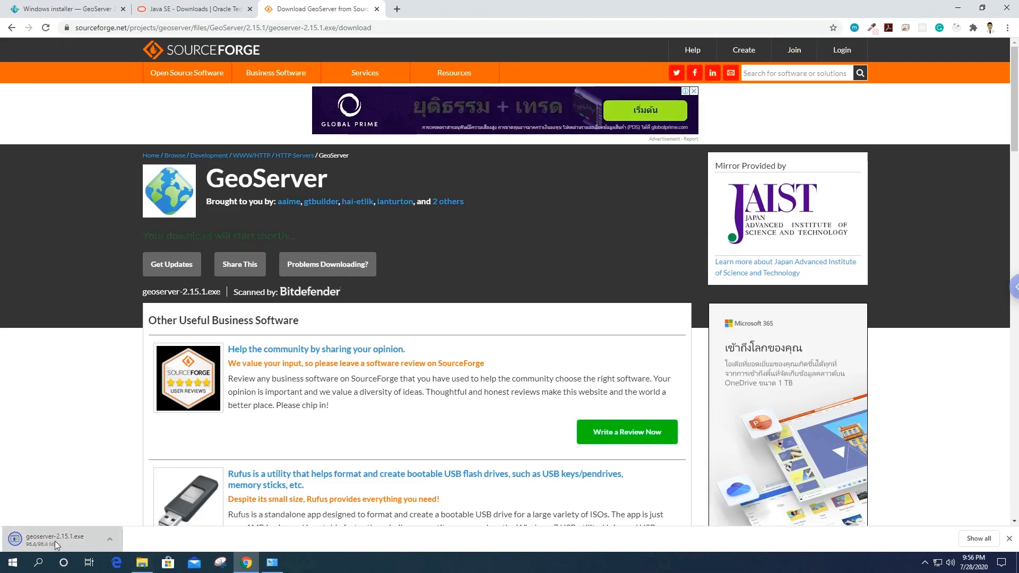
# - Launch geoserver-2.15.1.exe from the Downloads folder, accept the license, and keep the default installation and Start Menu folders
pyautogui.click(142, 563)
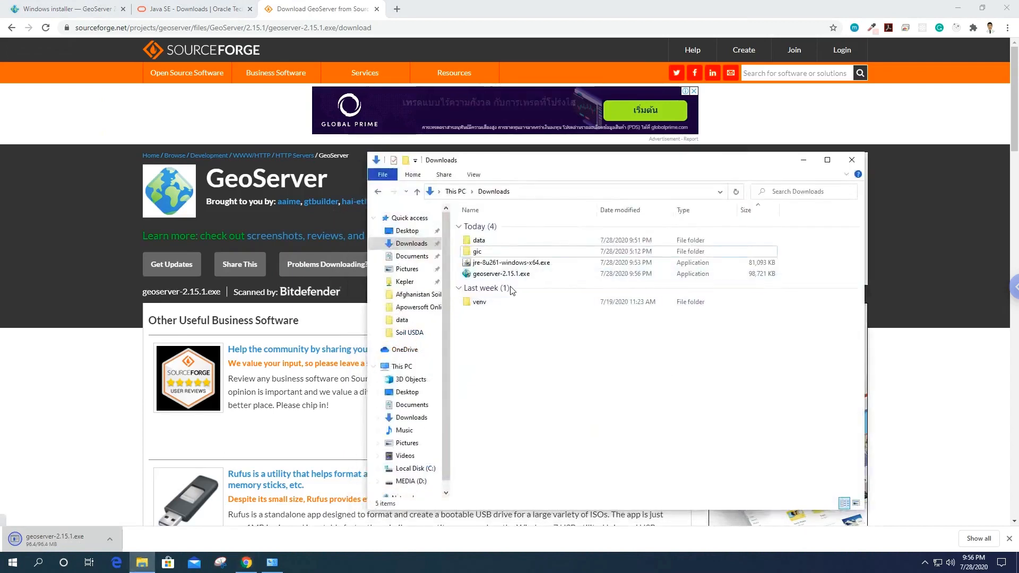
pyautogui.doubleClick(510, 274)
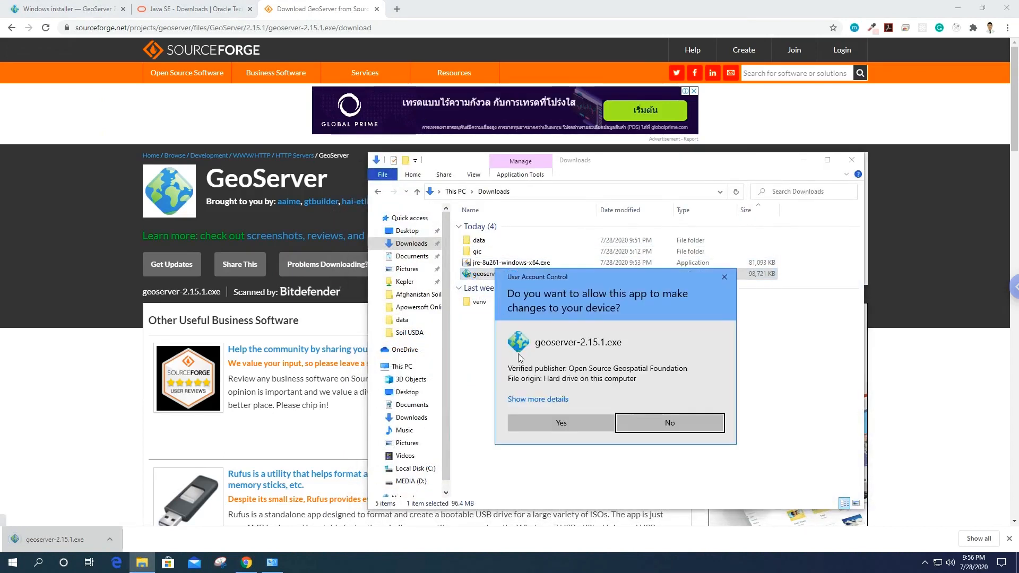
pyautogui.click(543, 424)
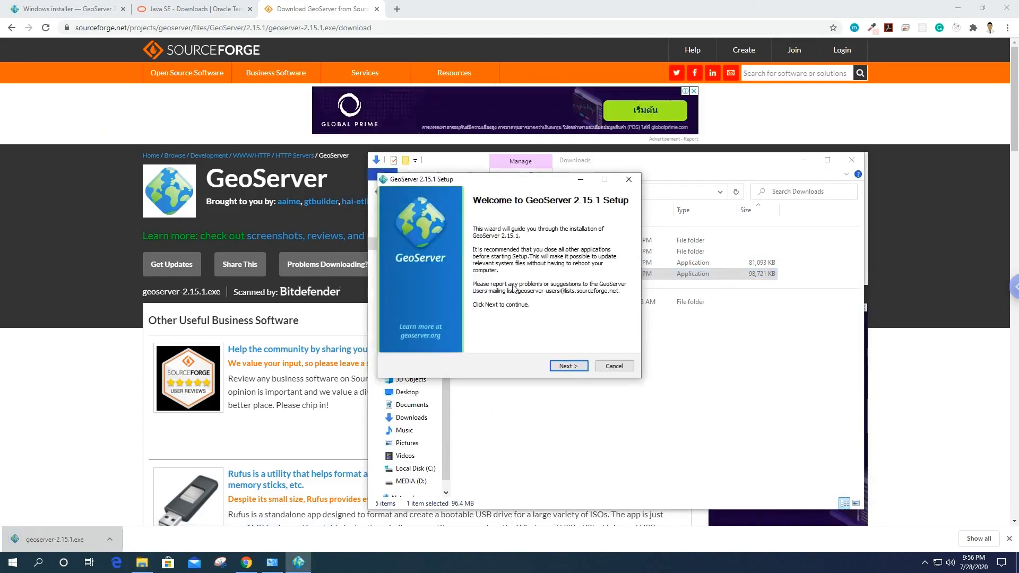
pyautogui.click(569, 367)
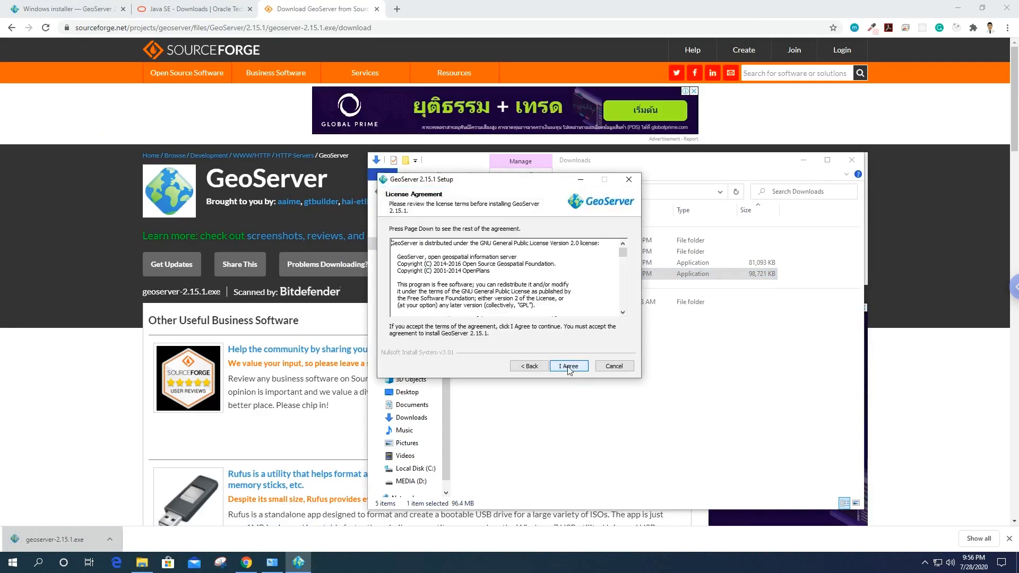
pyautogui.click(568, 368)
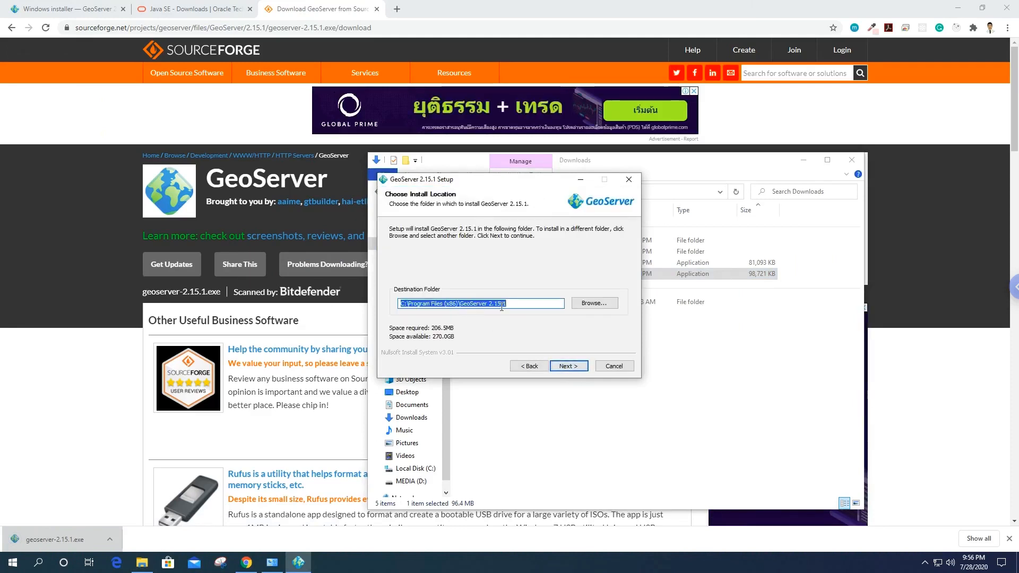
pyautogui.click(569, 366)
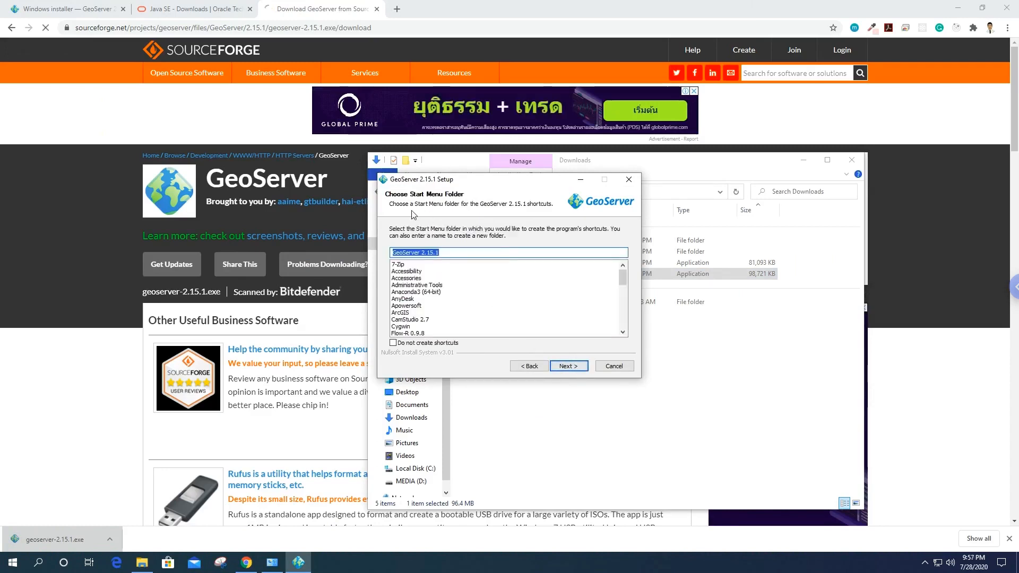
pyautogui.click(570, 366)
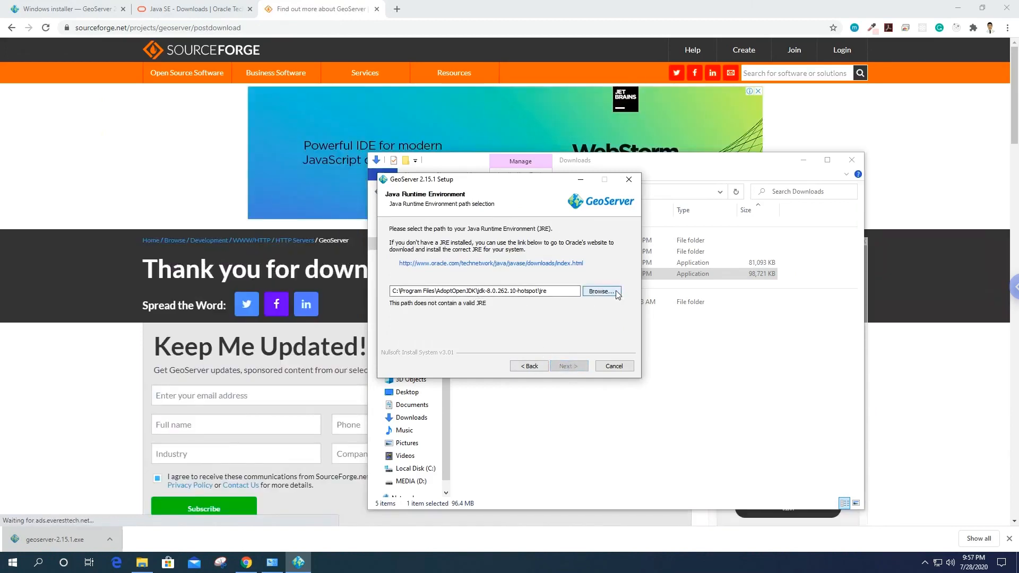
# - Set the installer's Java Runtime Environment path to C:\Program Files\Java\jre1.8.0_261 and continue
pyautogui.click(605, 292)
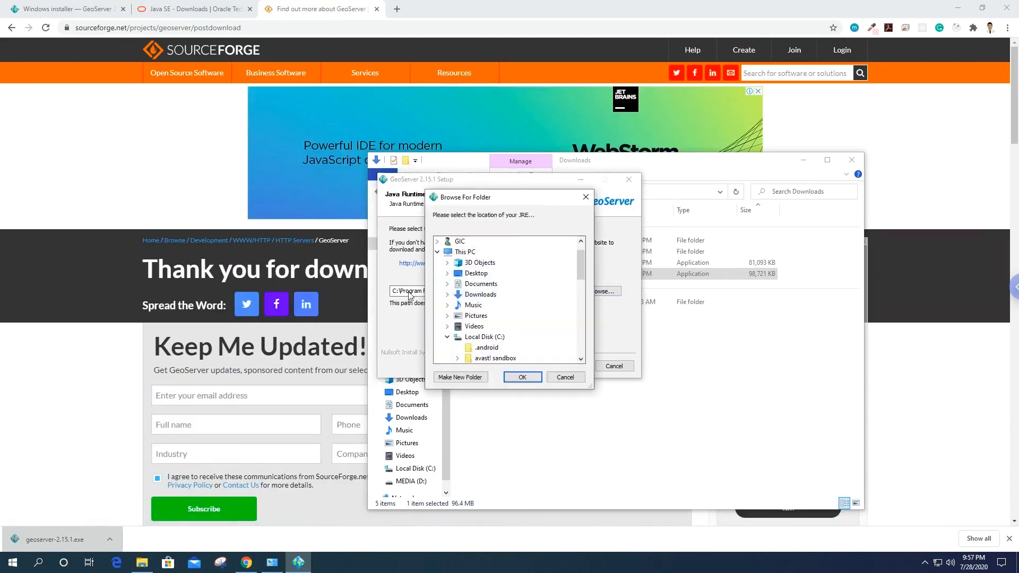
pyautogui.scroll(-3, 501, 311)
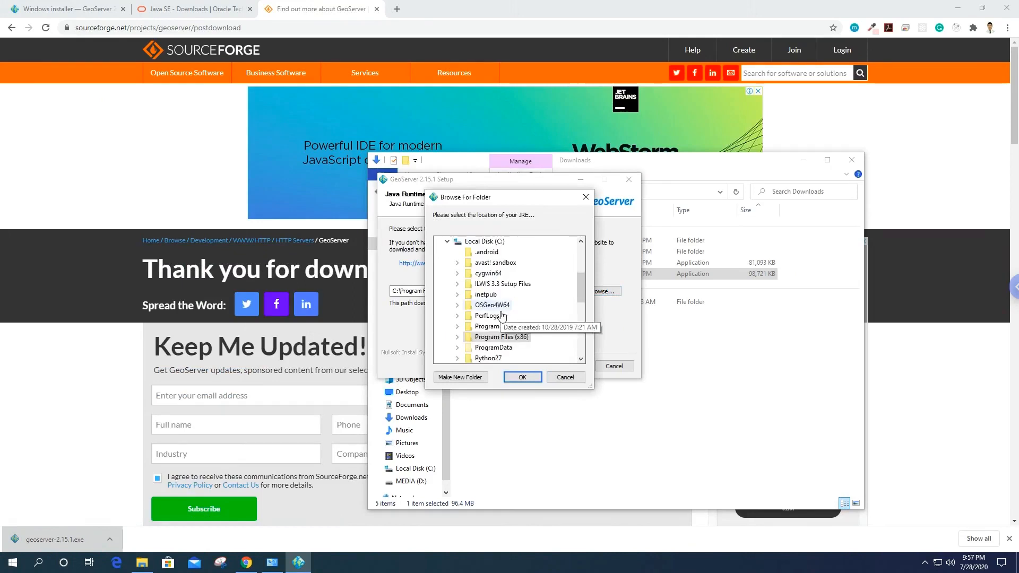
pyautogui.scroll(-1, 501, 342)
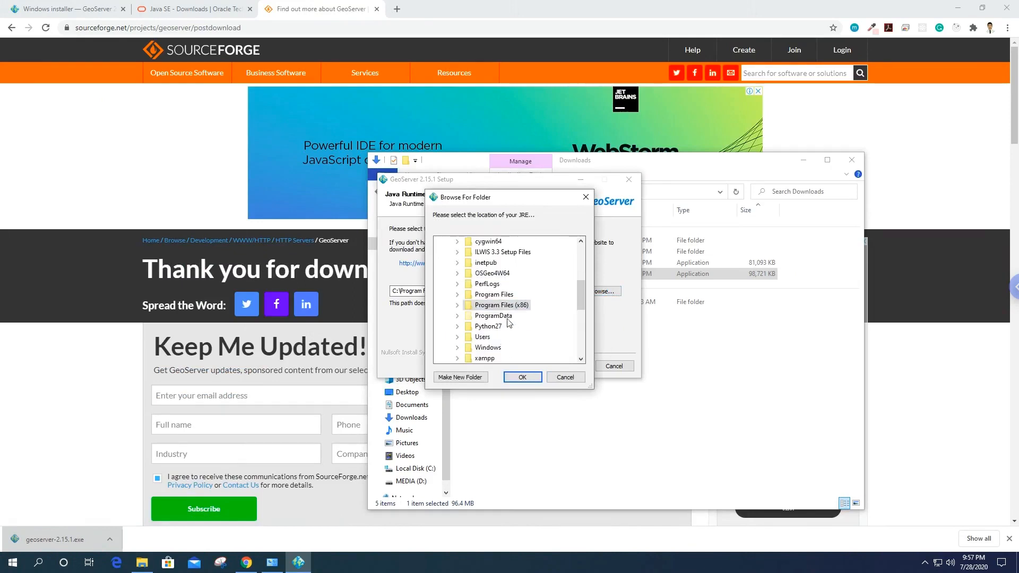
pyautogui.click(494, 295)
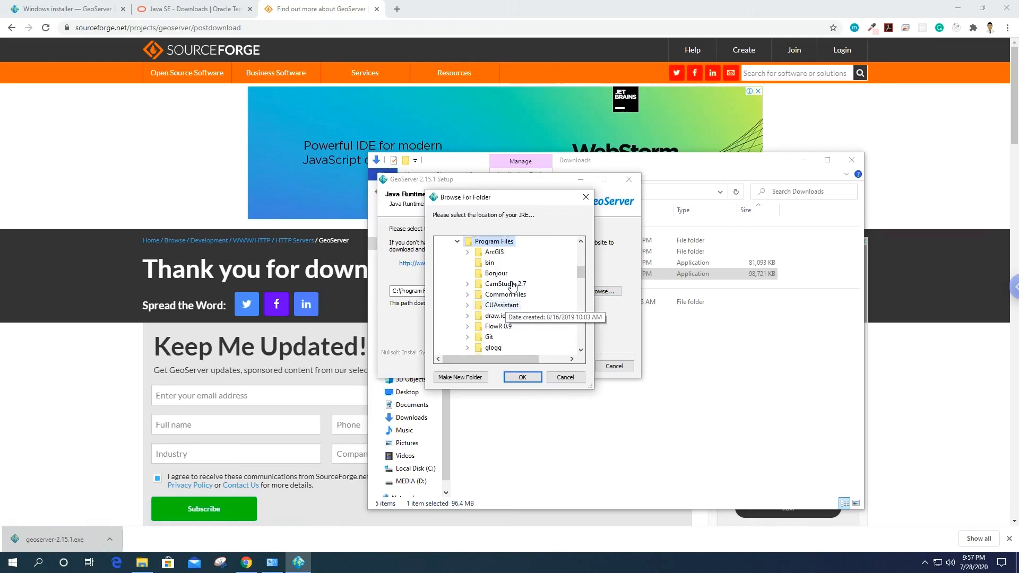
pyautogui.scroll(-2, 512, 297)
pyautogui.click(488, 317)
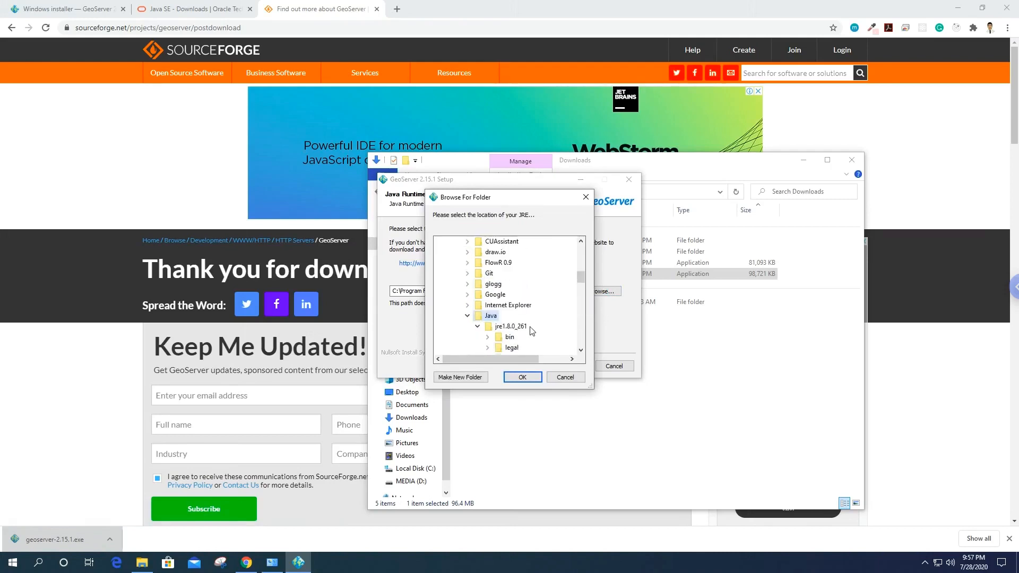
pyautogui.click(526, 326)
pyautogui.scroll(-1, 528, 332)
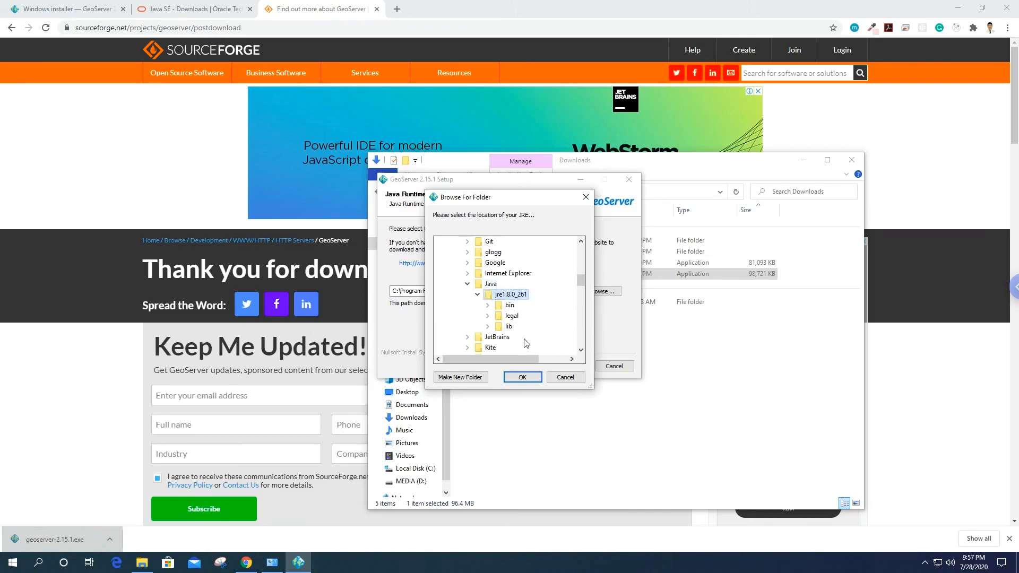
pyautogui.click(521, 377)
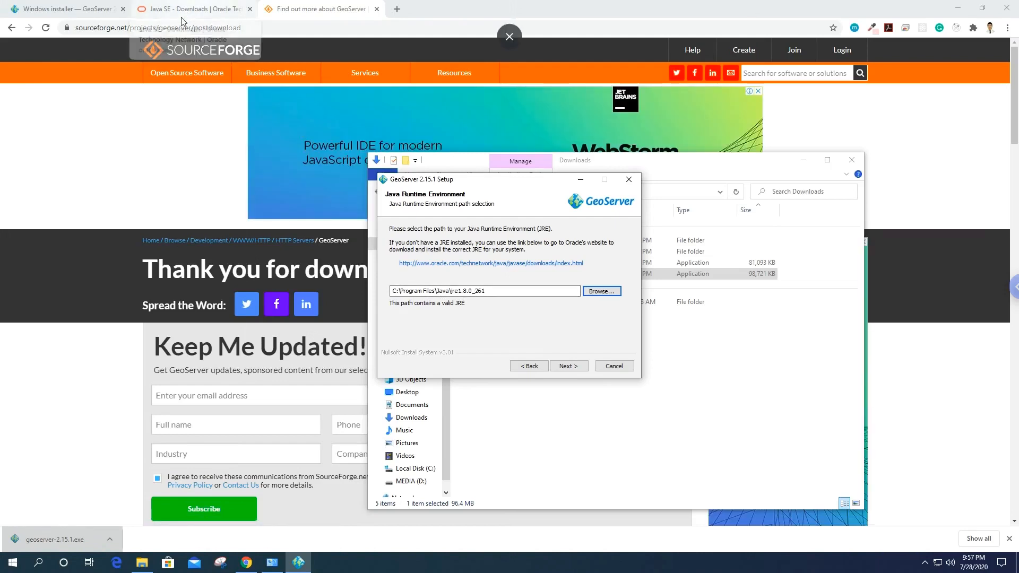
pyautogui.click(571, 368)
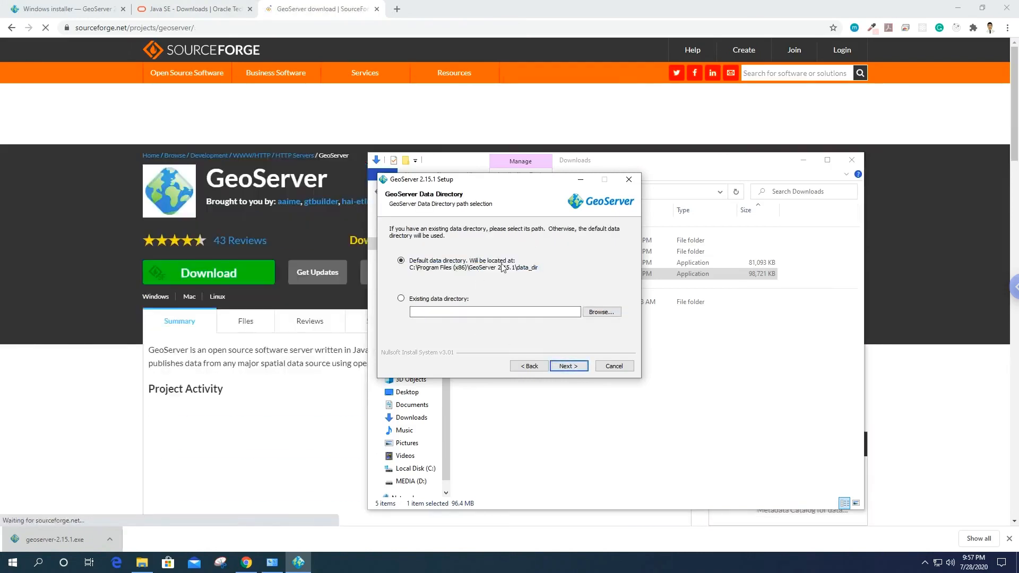
# - Keep the default data directory, the default administrator credentials and web server port 8080 in the GeoServer setup
pyautogui.click(568, 366)
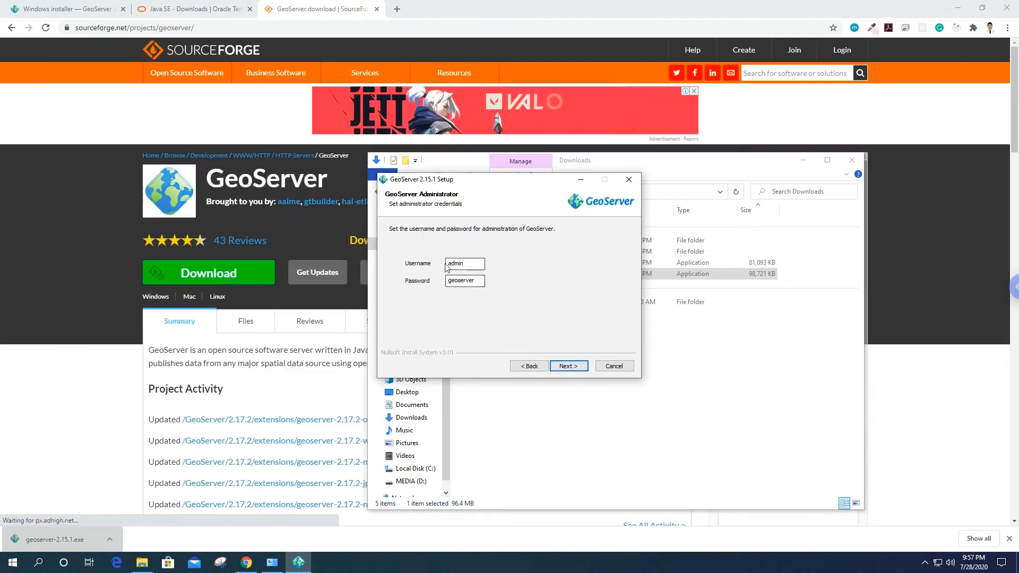
pyautogui.click(568, 367)
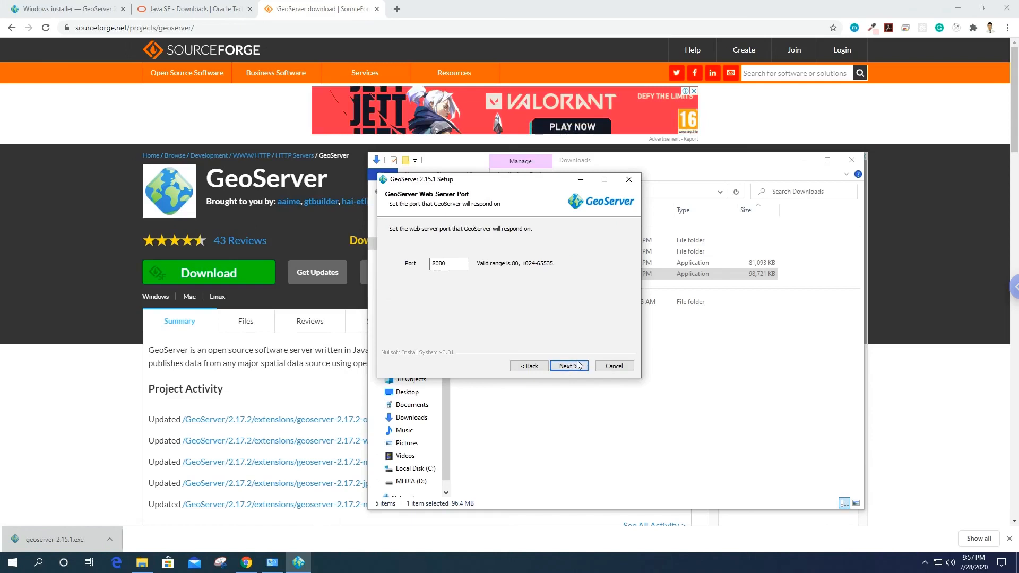
pyautogui.click(579, 365)
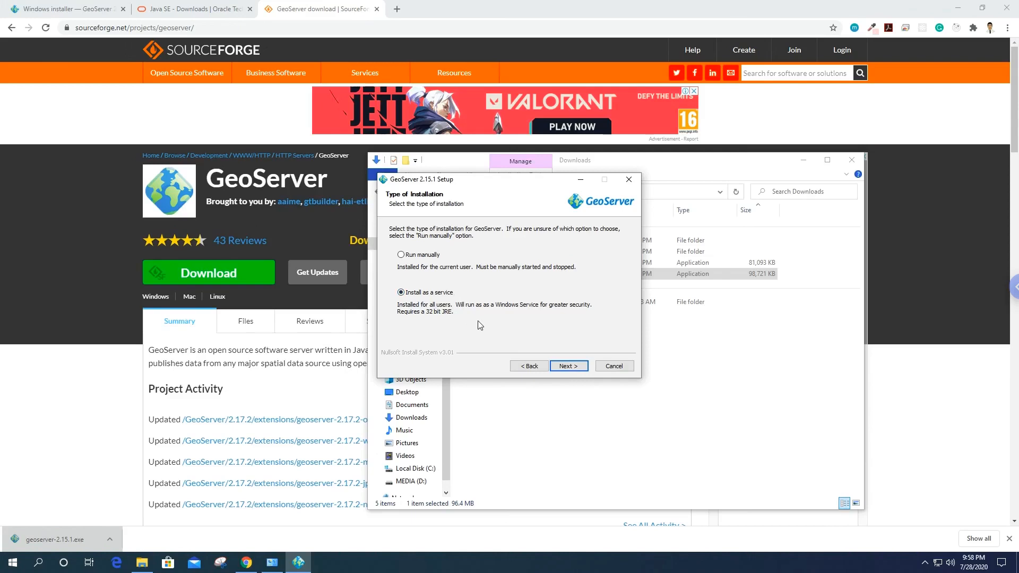
# - Use the "Install as a service" installation type, install GeoServer 2.15.1 and finish the setup
pyautogui.click(568, 370)
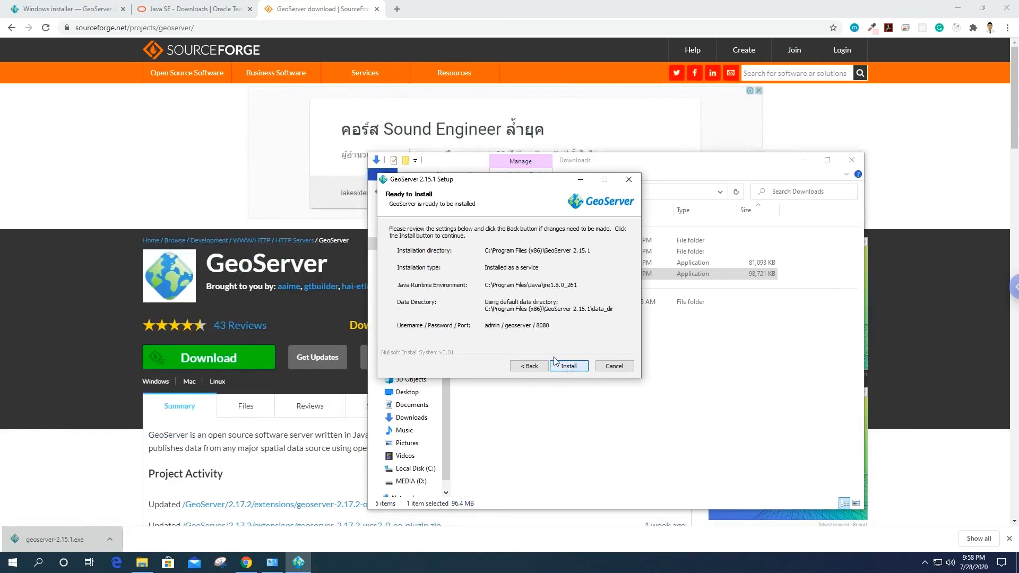
pyautogui.click(567, 367)
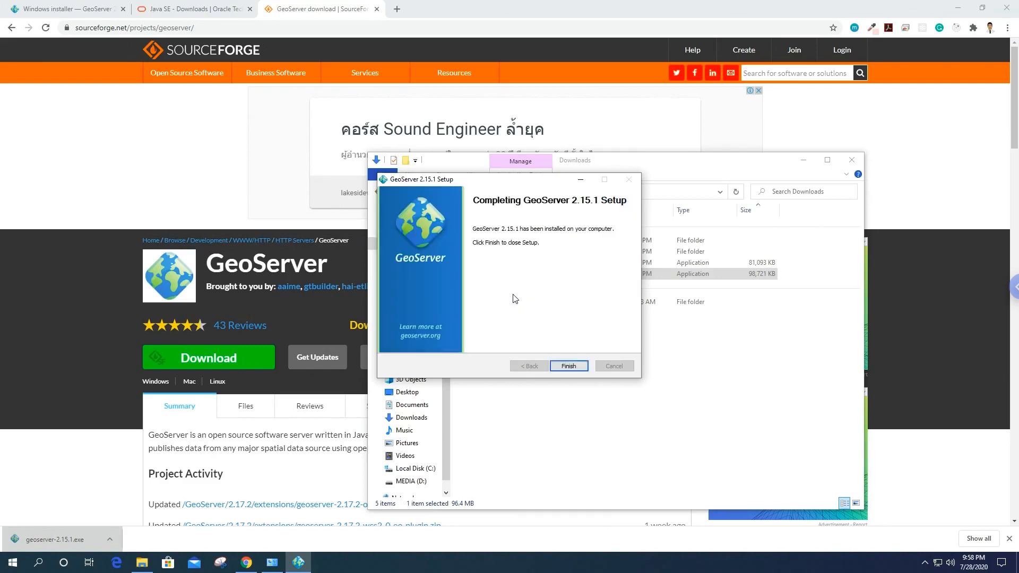
pyautogui.click(571, 366)
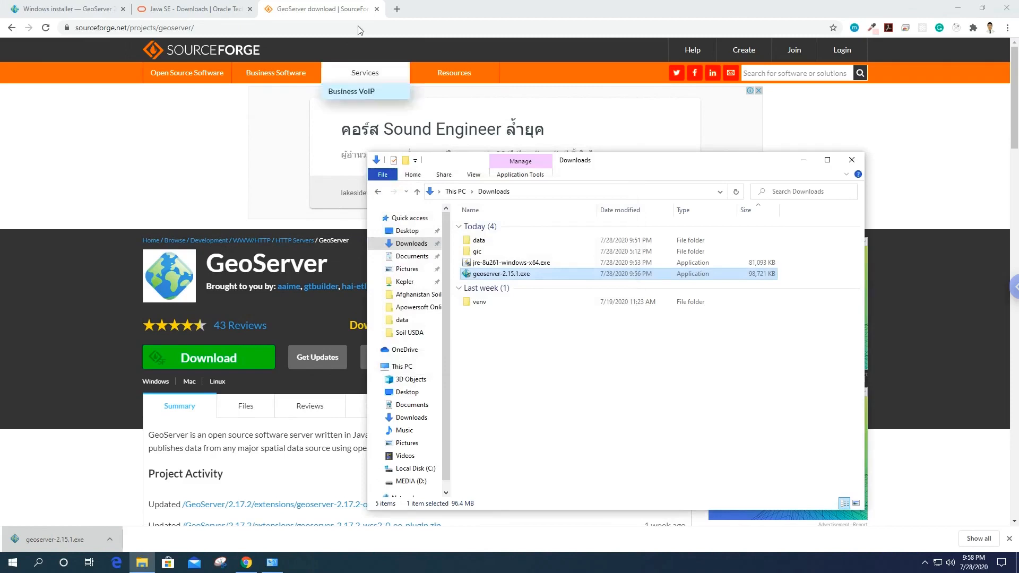
# - Open localhost:8080/geoserver in a new browser tab
pyautogui.click(397, 9)
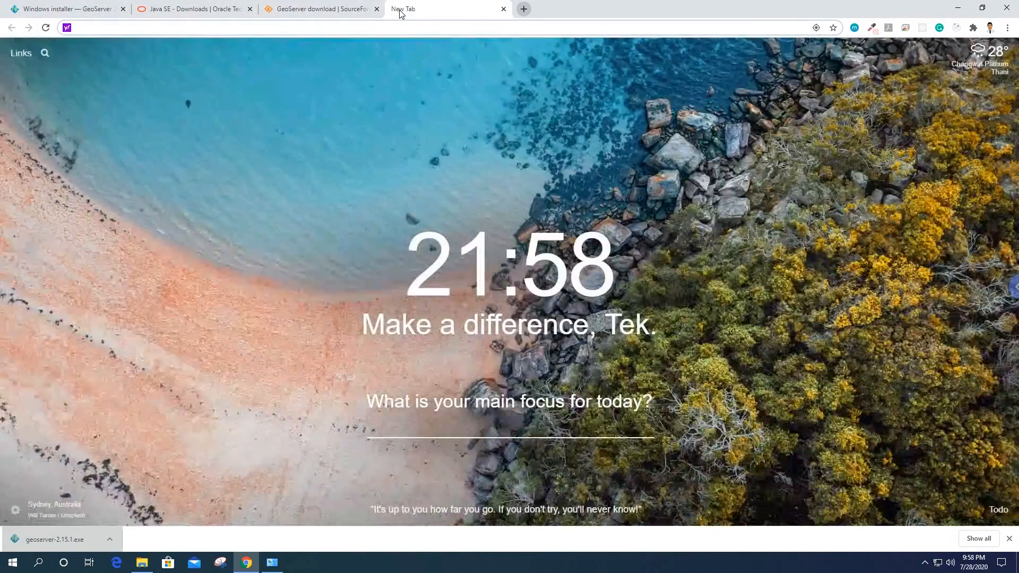
pyautogui.write('localhost')
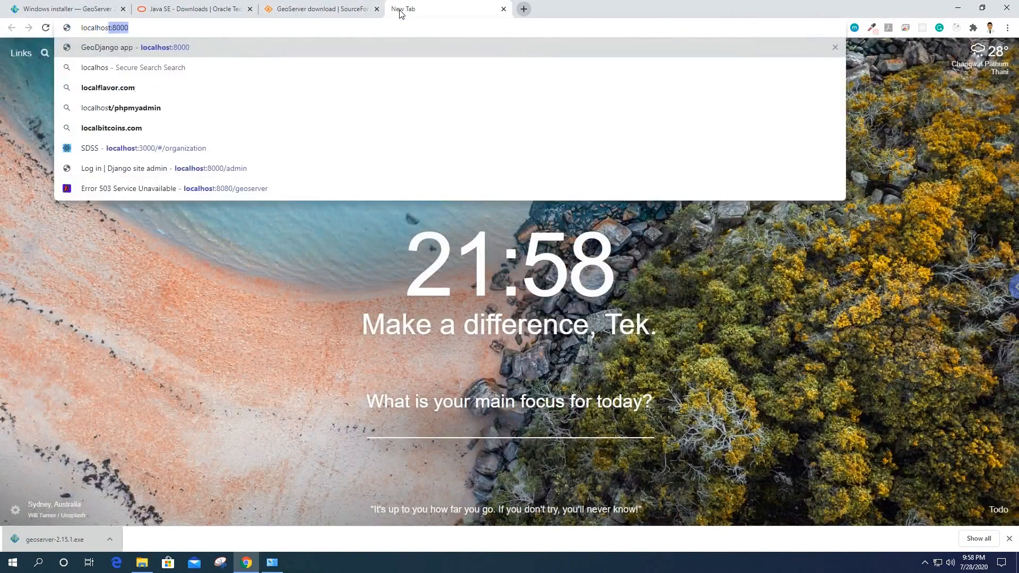
pyautogui.write(':8080/')
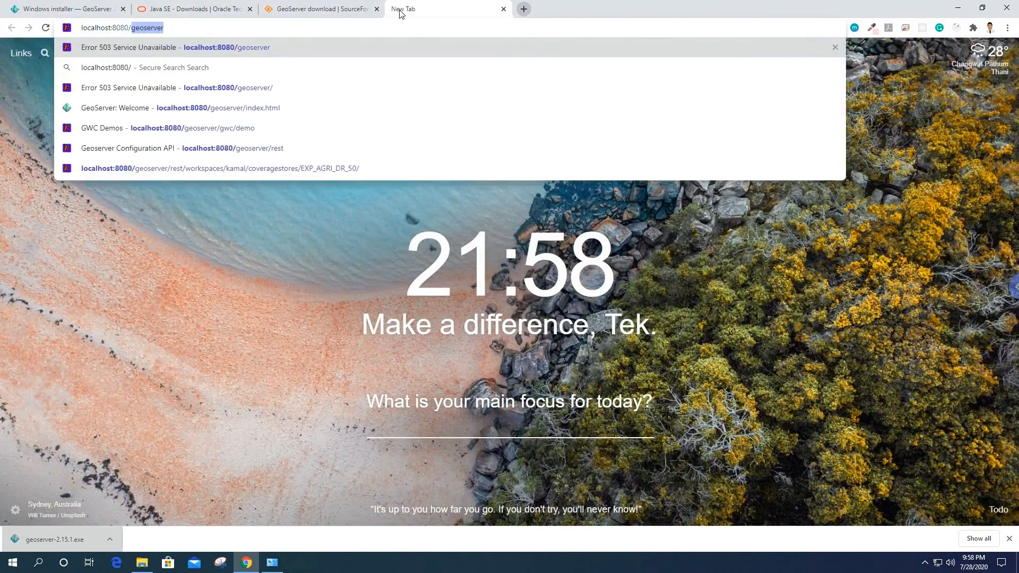
pyautogui.press('Return')
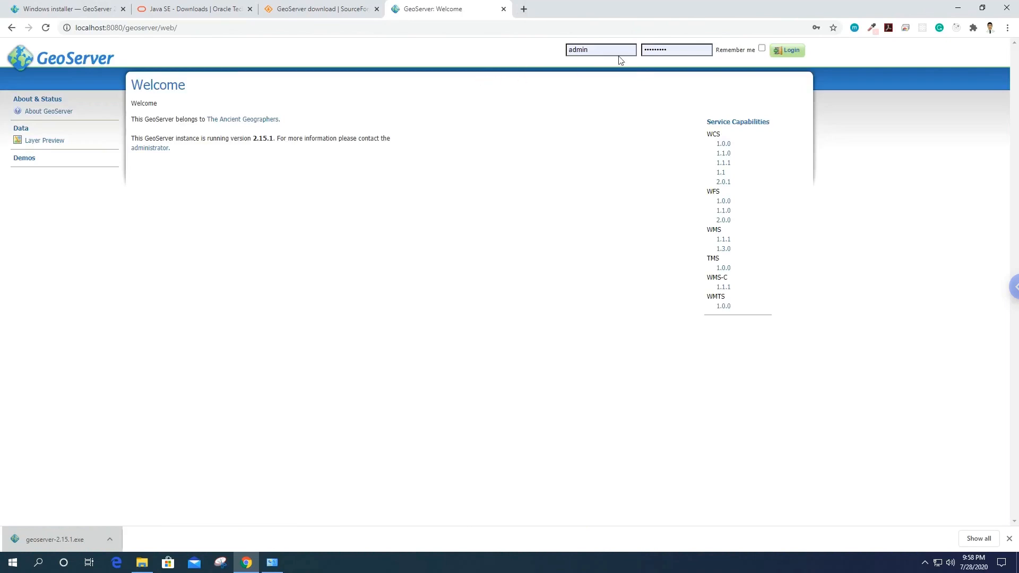
# - Try to log in to GeoServer as admin with the account password
pyautogui.click(587, 50)
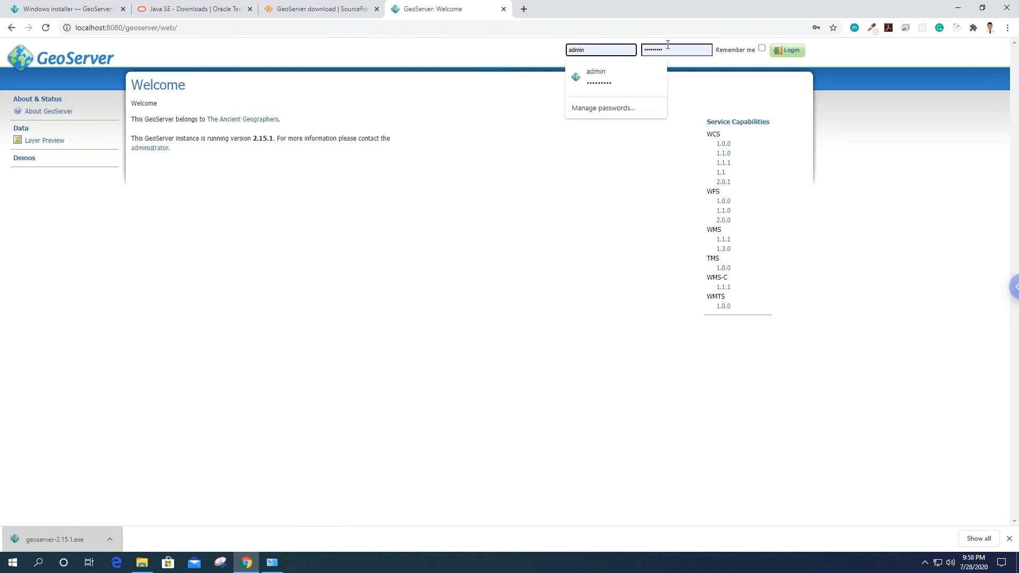
pyautogui.press('Tab')
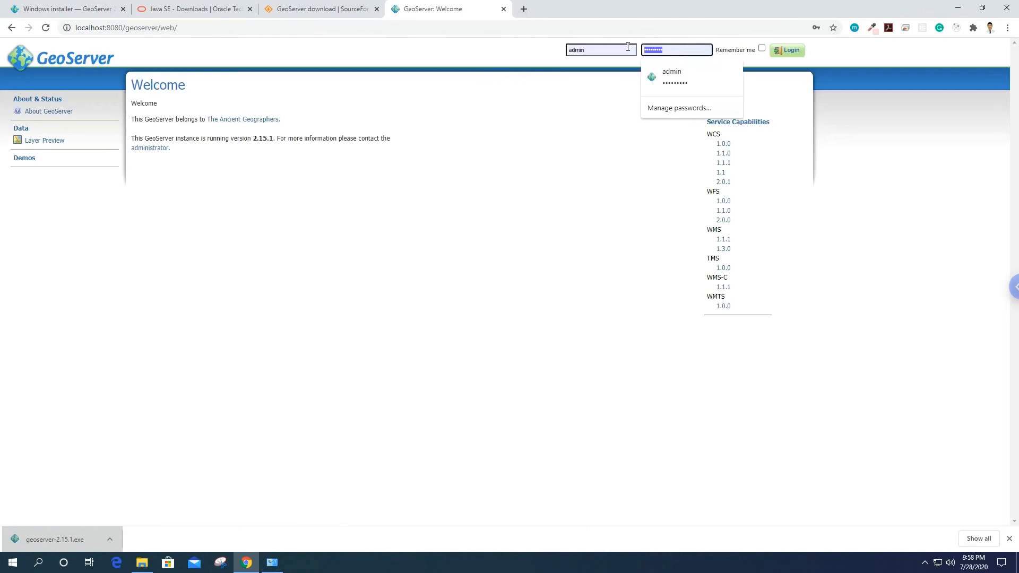
pyautogui.write('geo')
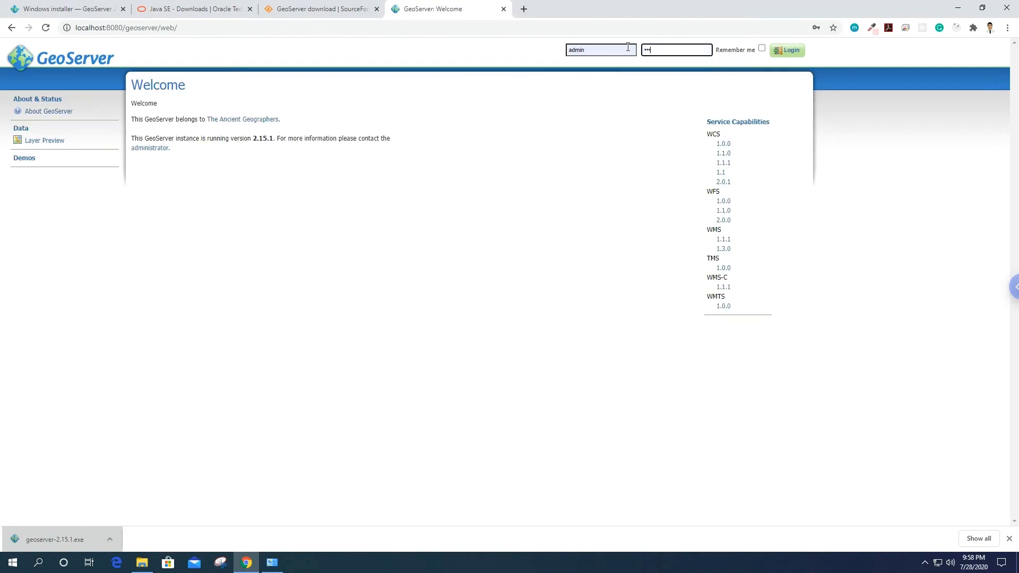
pyautogui.write('se')
pyautogui.press('Return')
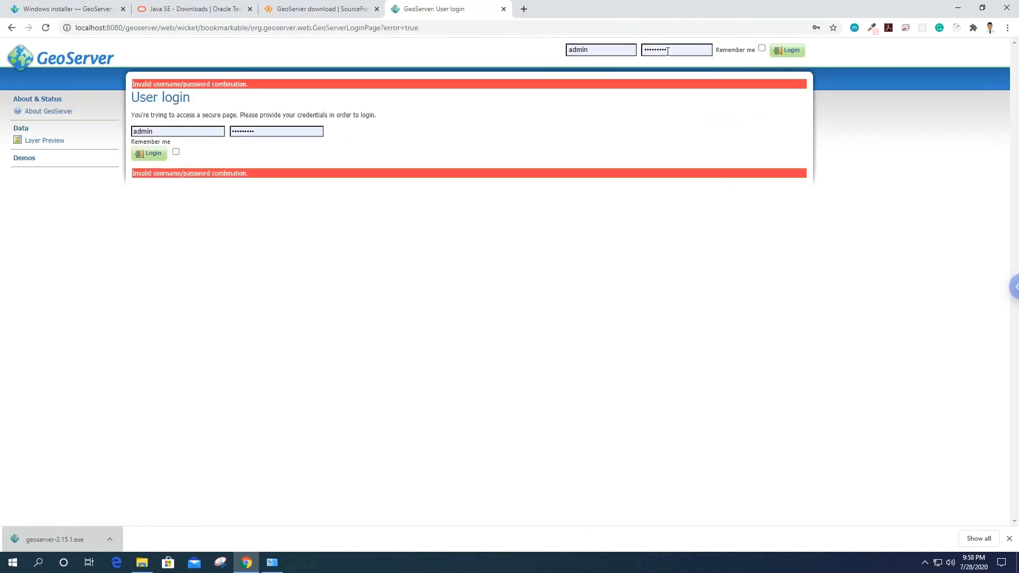
# - Replace the entry in the password field with the admin account password and log in to GeoServer
pyautogui.click(691, 51)
pyautogui.press('BackSpace')
pyautogui.press('BackSpace')
pyautogui.press('BackSpace')
pyautogui.press('BackSpace')
pyautogui.press('BackSpace')
pyautogui.press('BackSpace')
pyautogui.press('BackSpace')
pyautogui.press('BackSpace')
pyautogui.press('BackSpace')
pyautogui.write('geoserver')
pyautogui.press('Return')
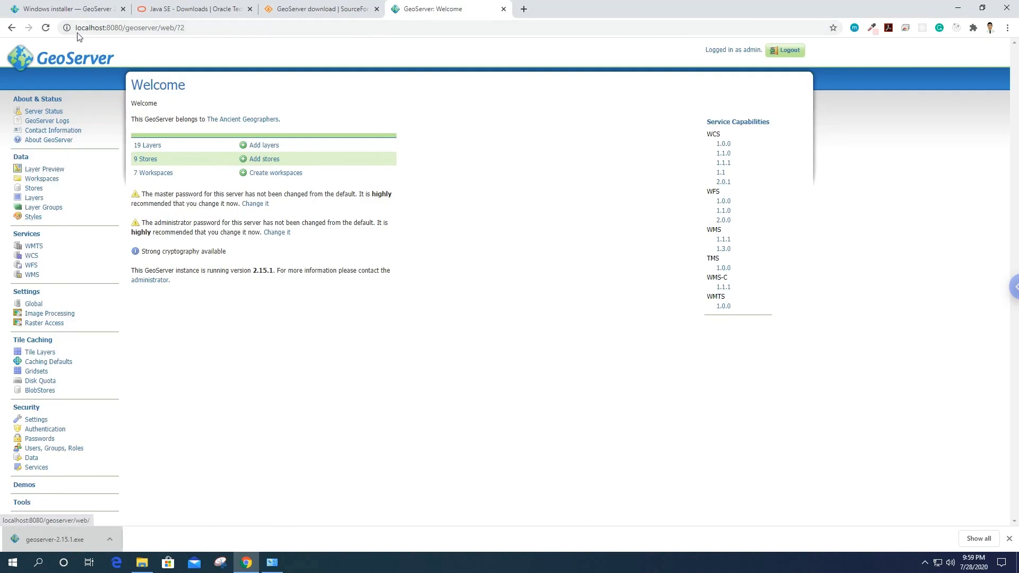
pyautogui.moveTo(76, 27); pyautogui.dragTo(127, 27)
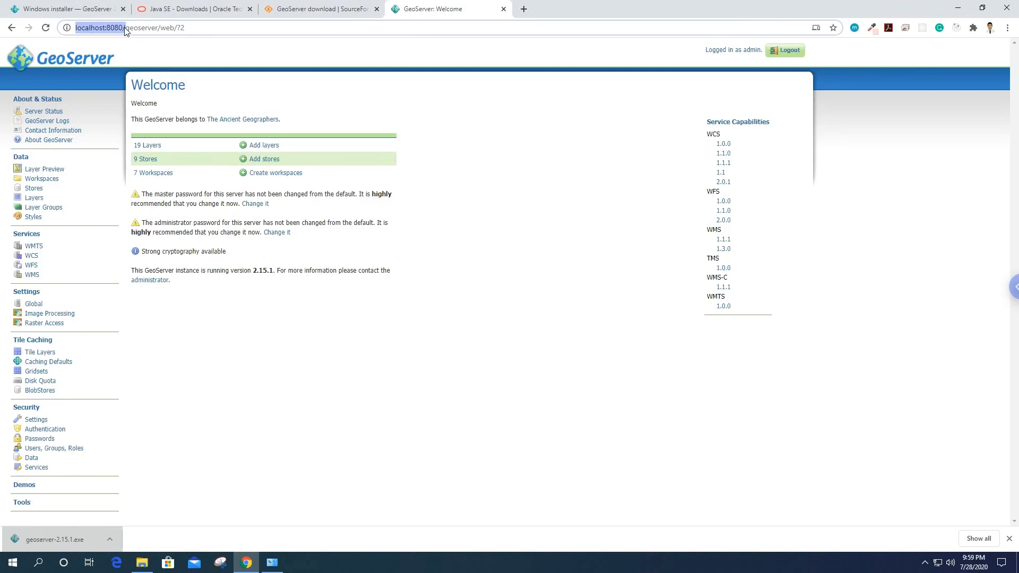
pyautogui.click(485, 110)
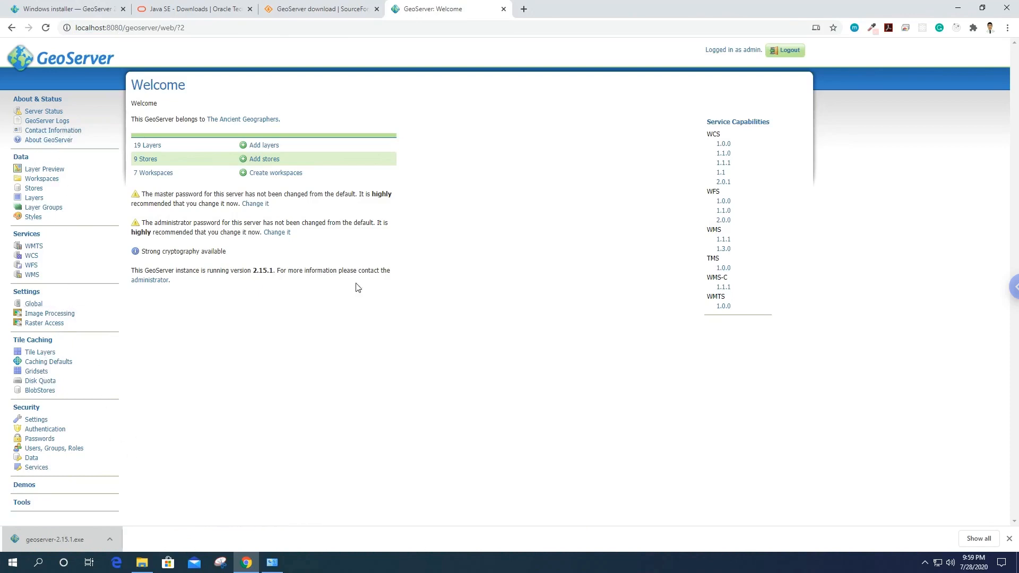
# - Switch to File Explorer and open the bin folder of GeoServer 2.15.1 under C:\Program Files (x86)
pyautogui.click(143, 565)
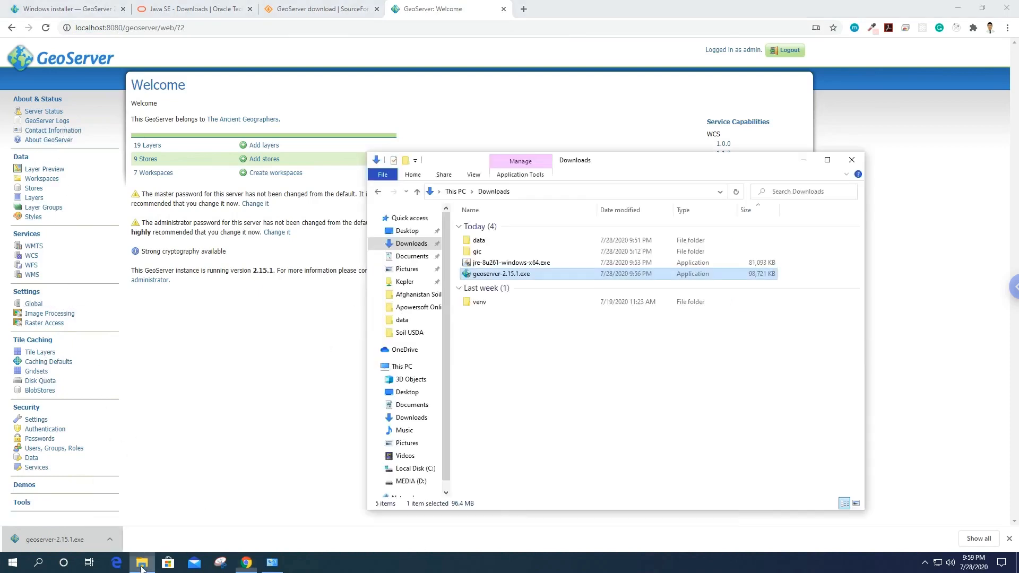
pyautogui.click(417, 468)
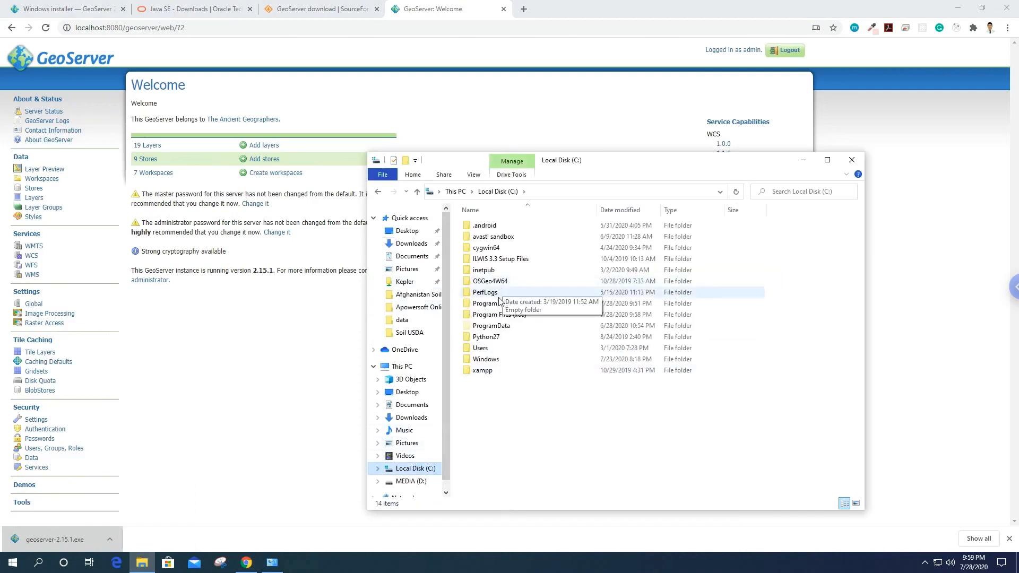
pyautogui.doubleClick(508, 304)
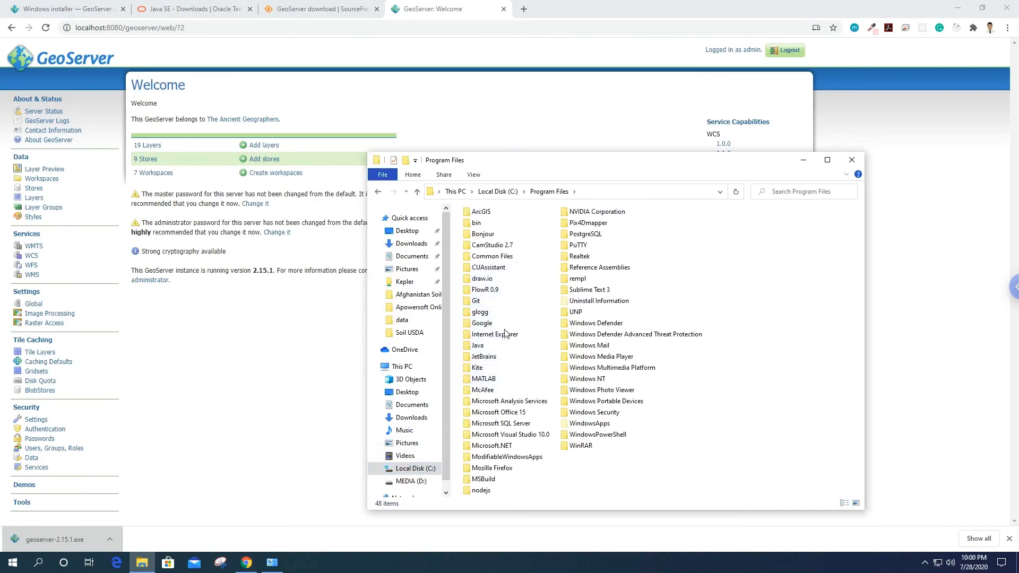
pyautogui.click(499, 192)
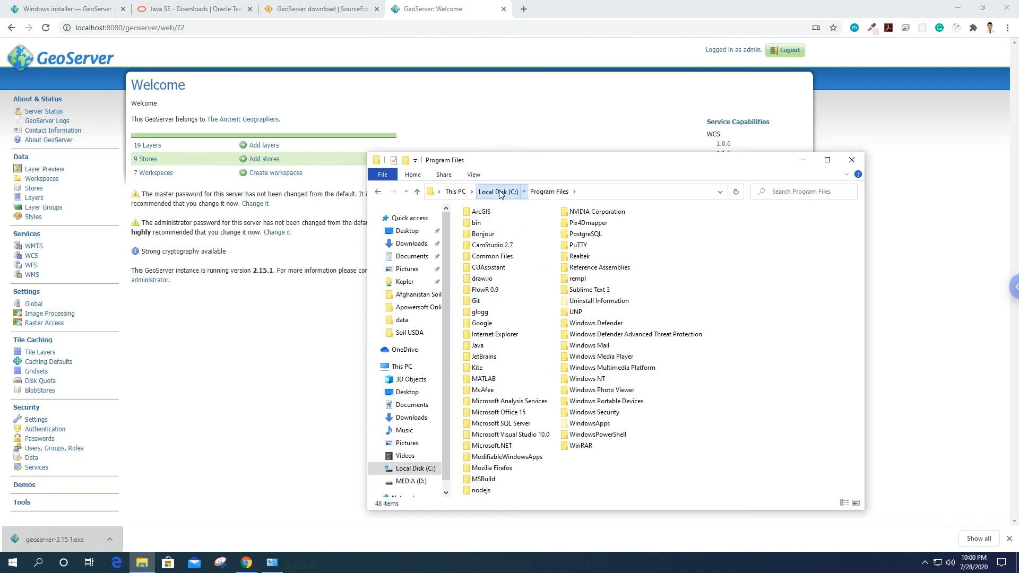
pyautogui.click(511, 315)
pyautogui.doubleClick(511, 316)
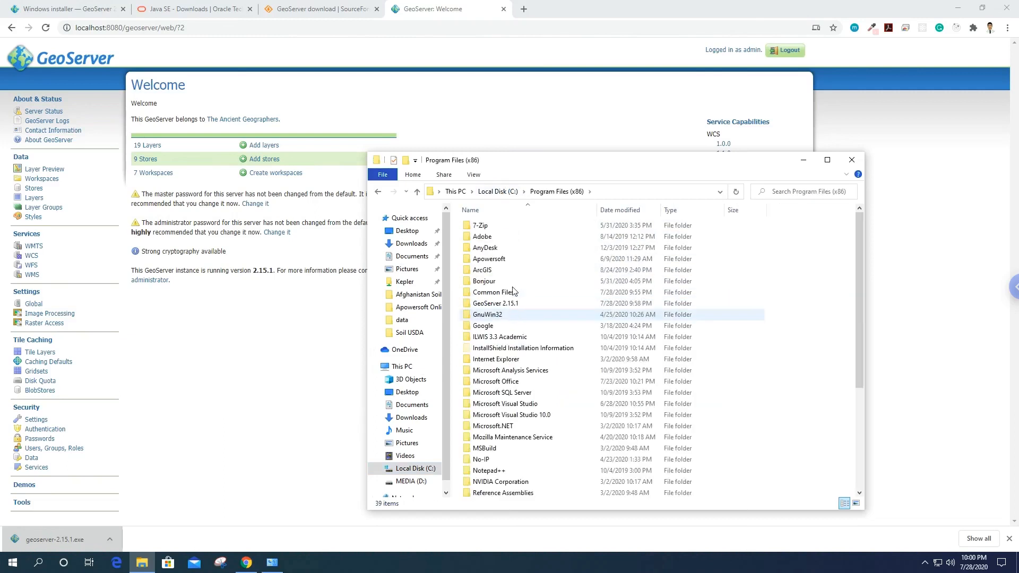
pyautogui.doubleClick(512, 305)
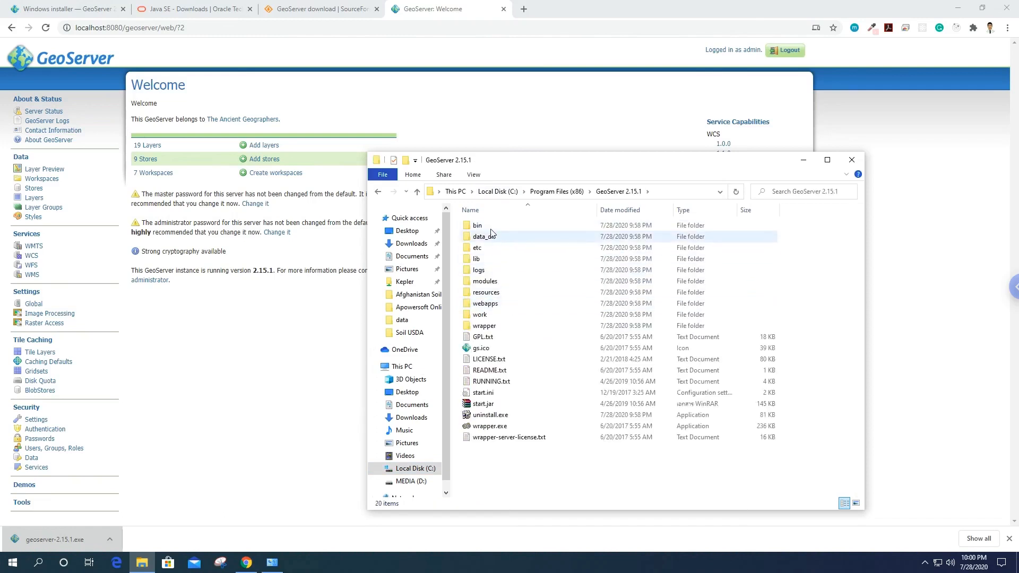
pyautogui.doubleClick(480, 226)
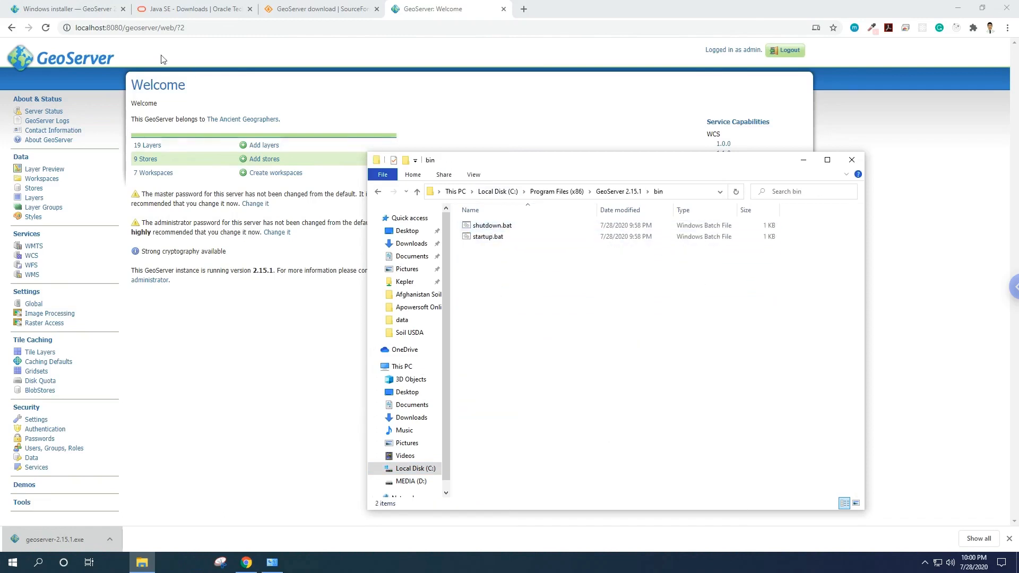